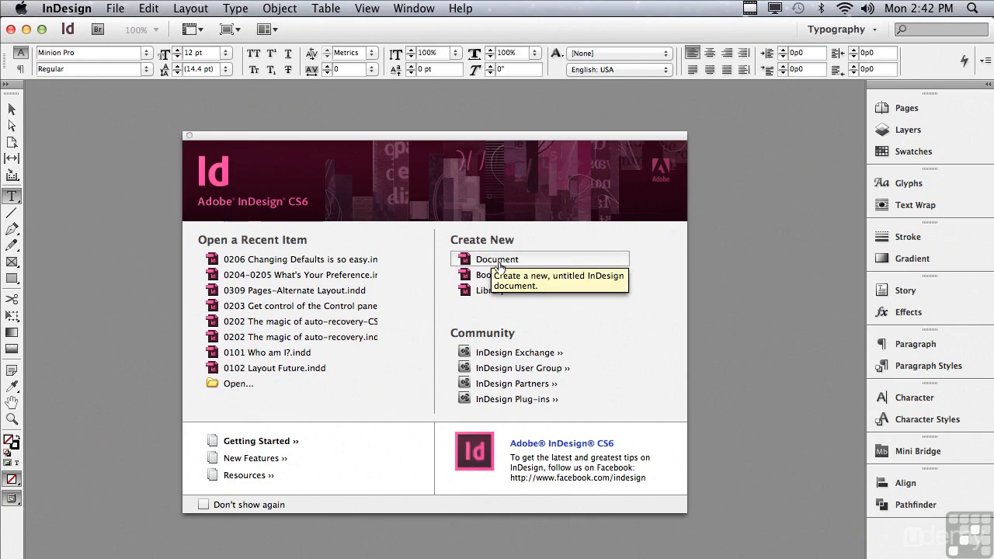
Start setting up a new document based on the [Default] document preset
{"action": "left_click", "coordinate": [114, 9]}
{"action": "mouse_move", "coordinate": [118, 29]}
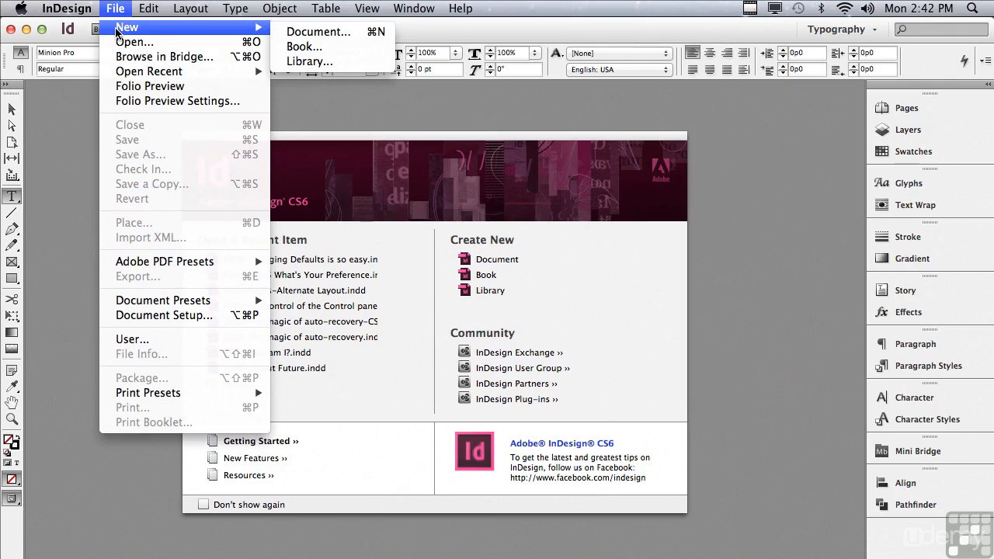
{"action": "left_click", "coordinate": [302, 32]}
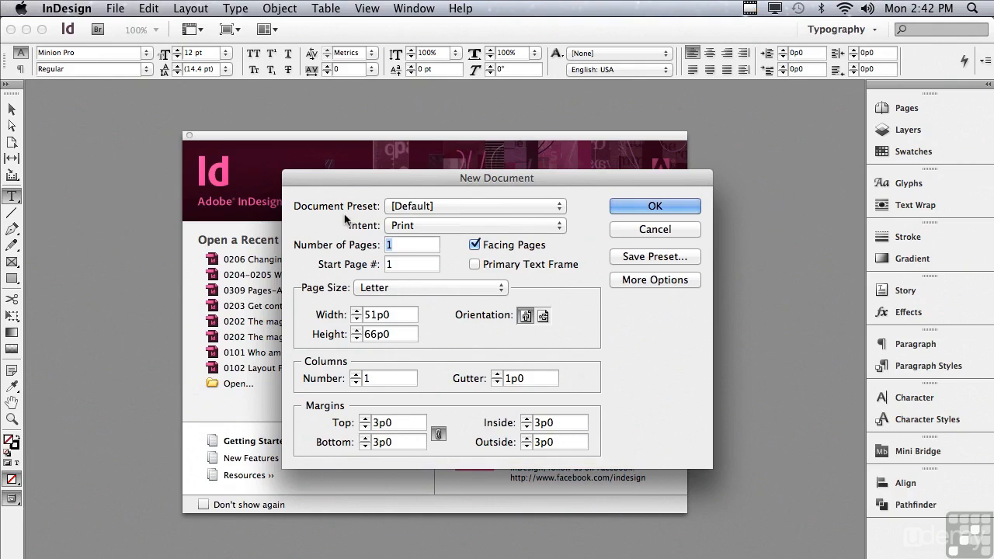
{"action": "left_click", "coordinate": [401, 205]}
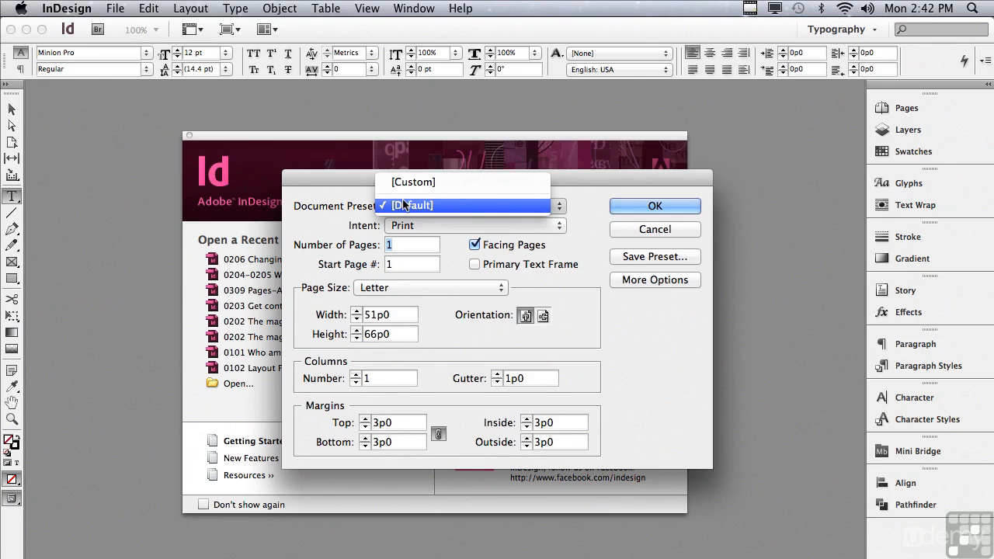
{"action": "left_click", "coordinate": [403, 205]}
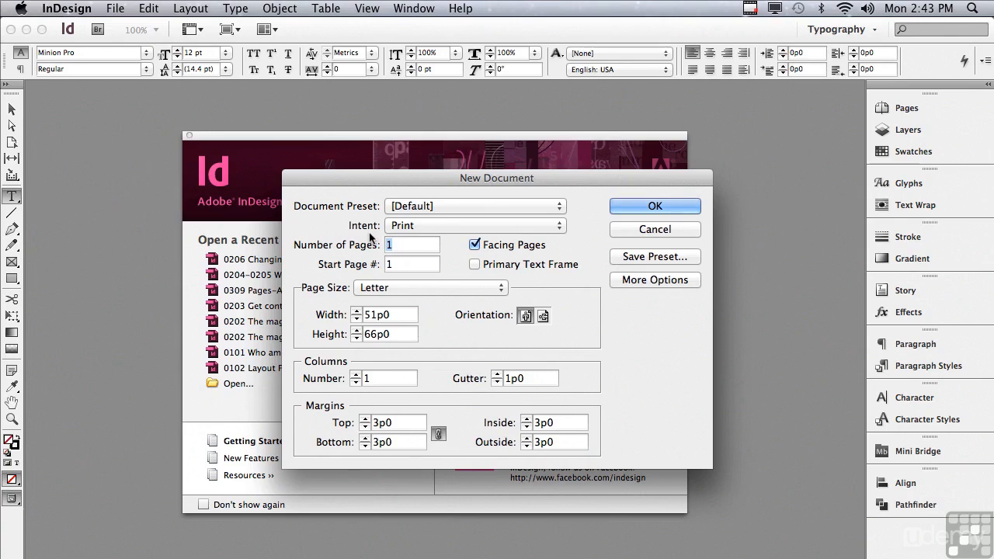
Try the Digital Publishing intent with the iPad page size and return the intent to Print
{"action": "left_click", "coordinate": [422, 226]}
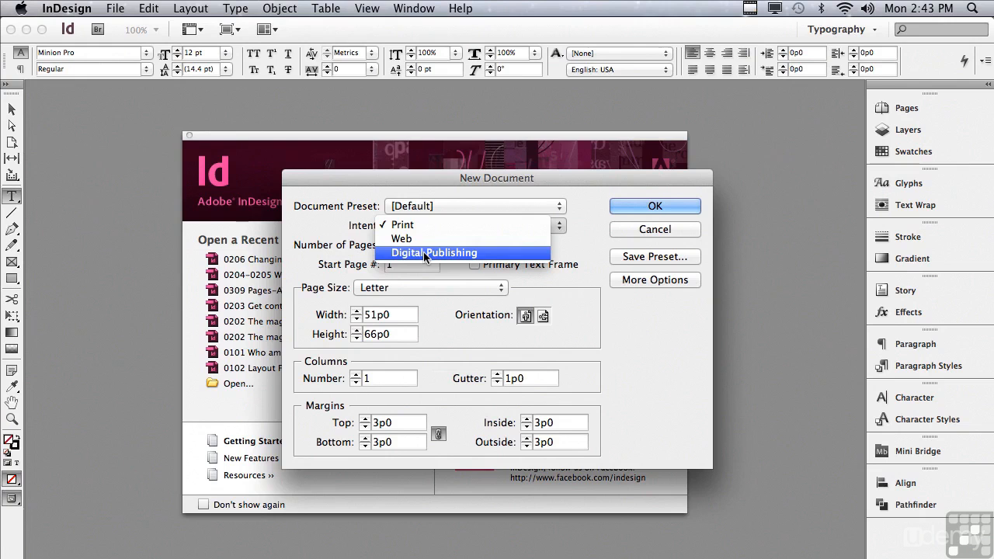
{"action": "left_click", "coordinate": [424, 253]}
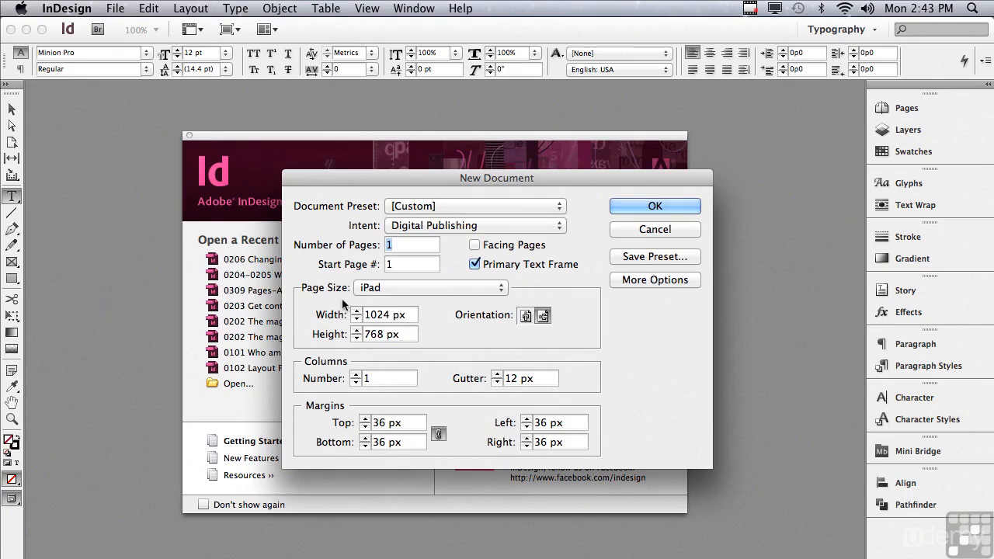
{"action": "left_click", "coordinate": [398, 288]}
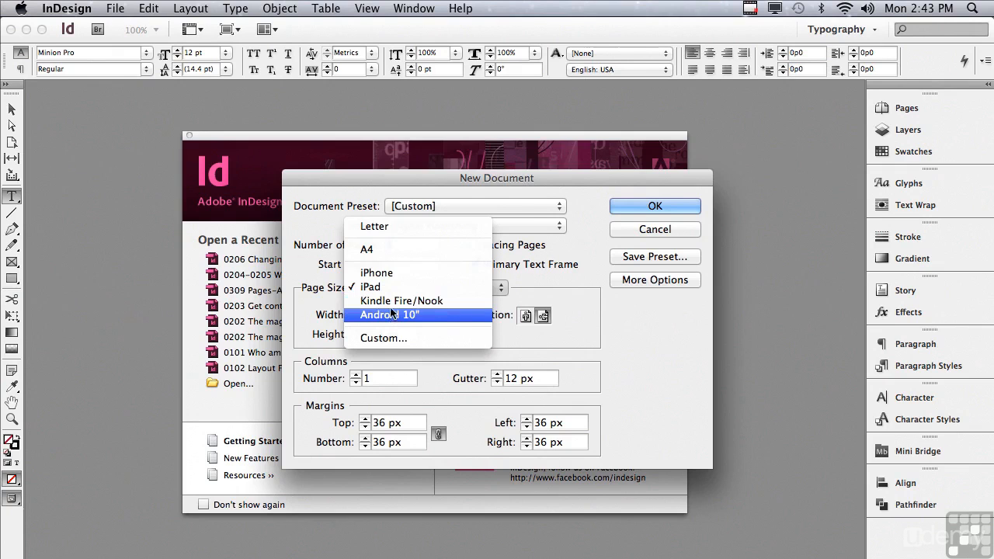
{"action": "left_click", "coordinate": [376, 287]}
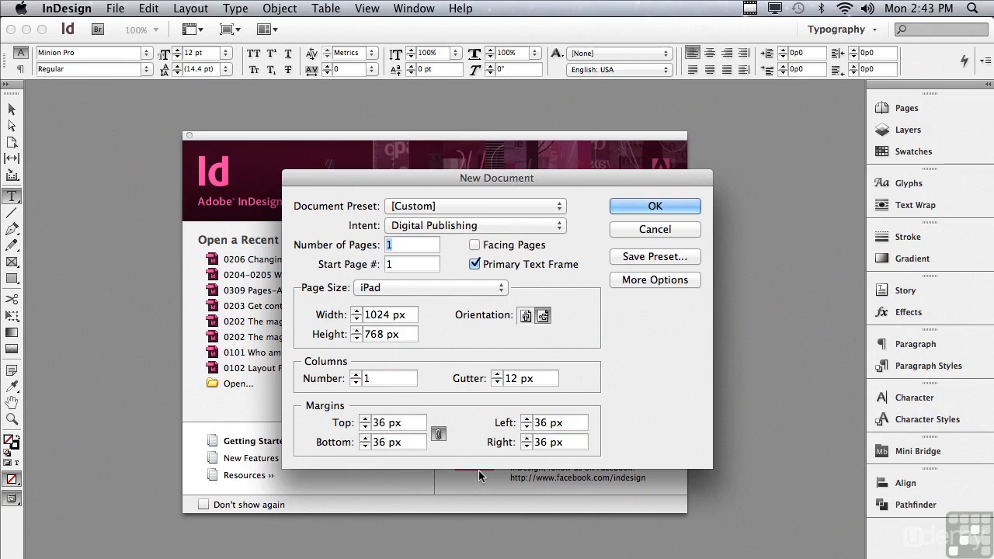
{"action": "left_click", "coordinate": [424, 226]}
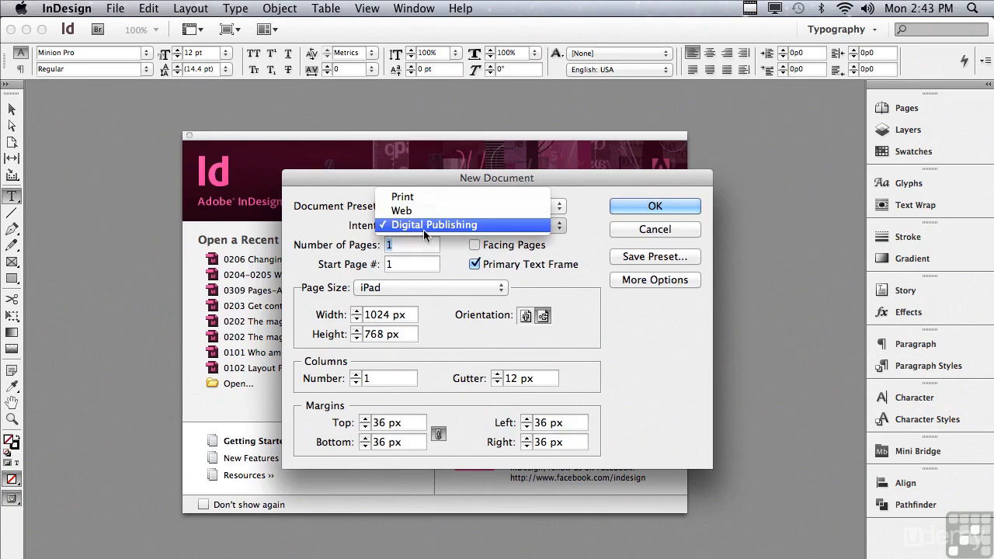
{"action": "left_click", "coordinate": [424, 198]}
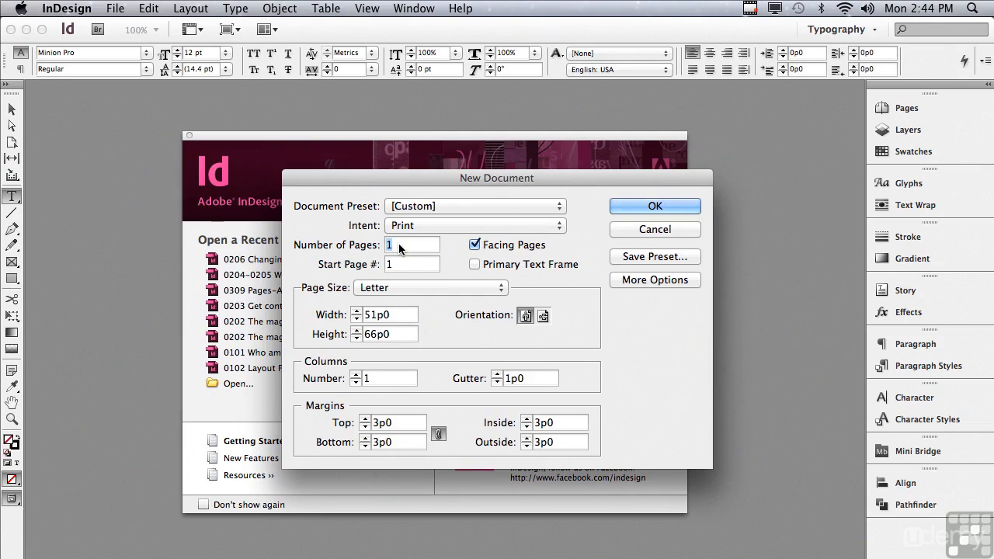
Set the number of pages to 8 and the start page number to 1
{"action": "type", "text": "8"}
{"action": "key", "text": "Tab"}
{"action": "type", "text": "5"}
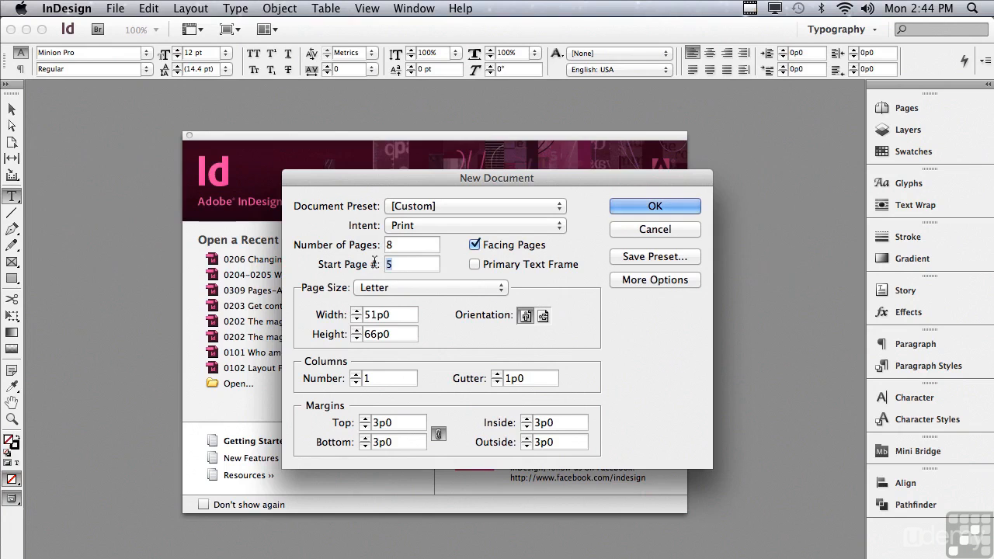
{"action": "key", "text": "BackSpace"}
{"action": "type", "text": "1"}
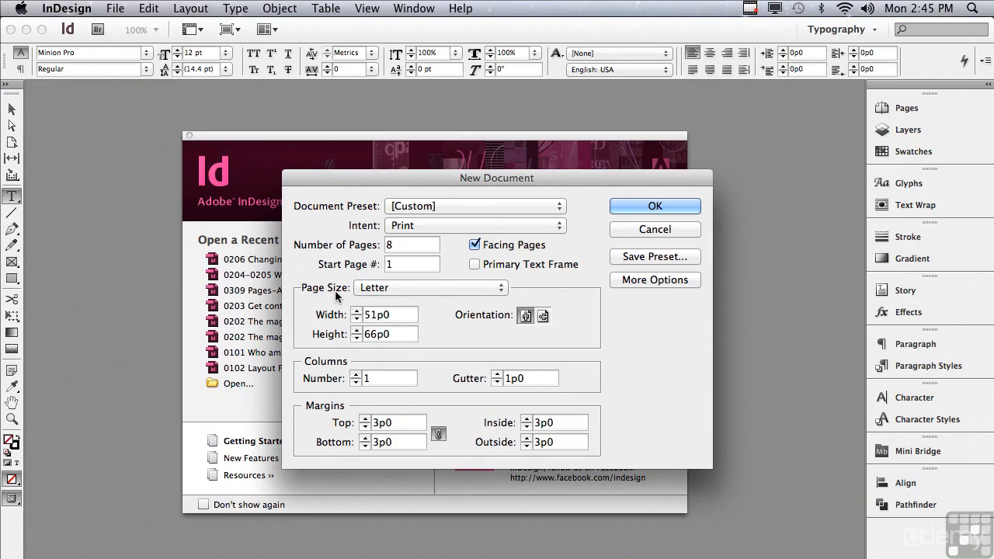
Give the Letter-size pages landscape orientation and two columns, keeping the margins at 3p0
{"action": "left_click", "coordinate": [387, 290]}
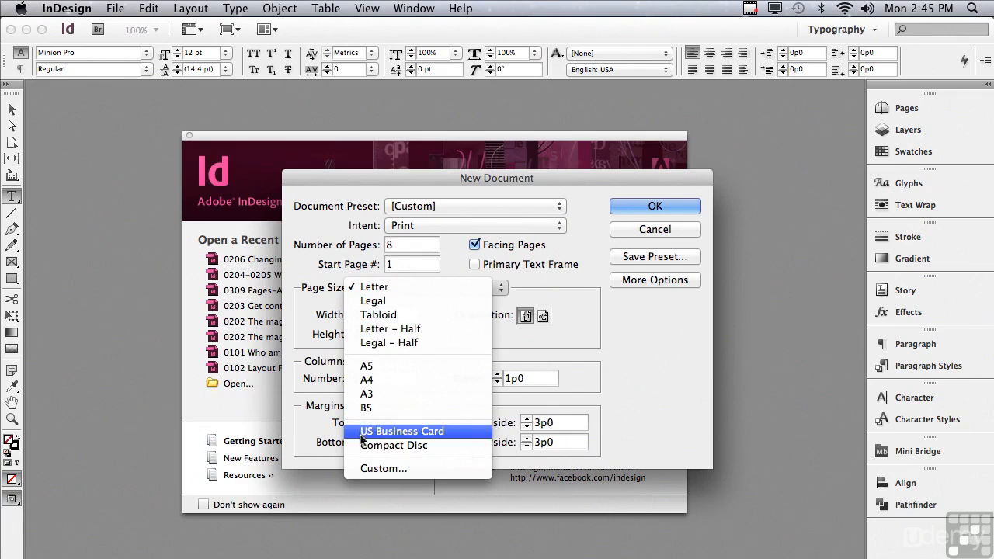
{"action": "left_click", "coordinate": [321, 429]}
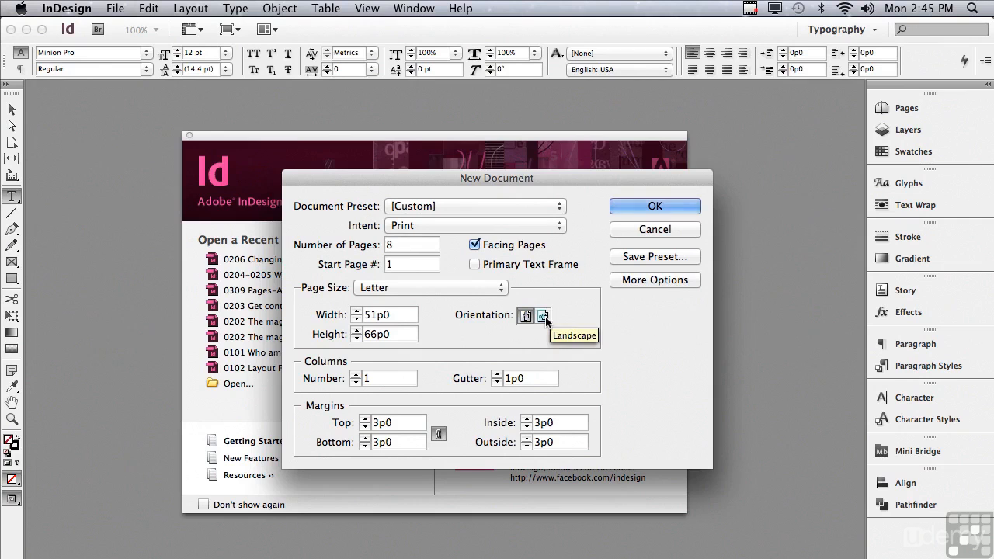
{"action": "left_click", "coordinate": [544, 317]}
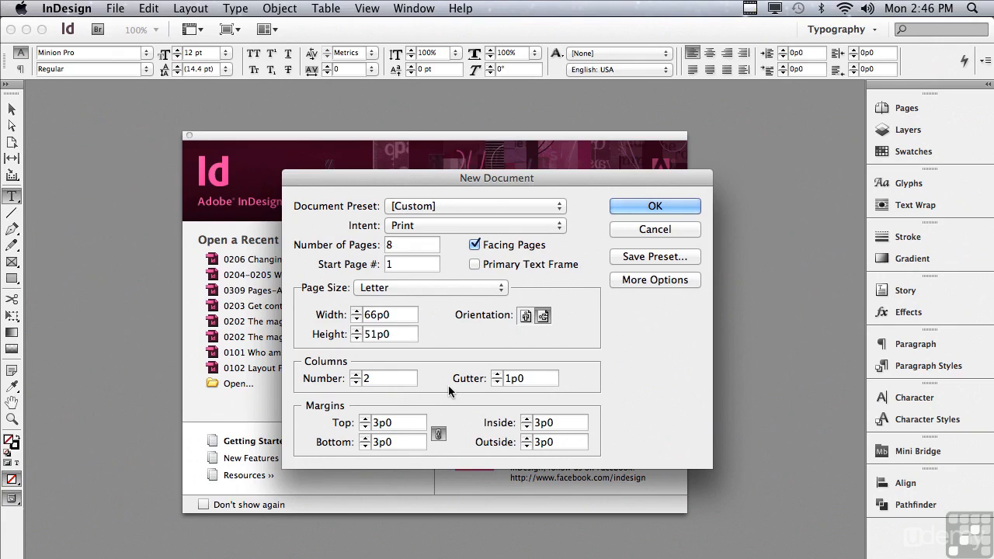
{"action": "left_click", "coordinate": [365, 421]}
{"action": "left_click", "coordinate": [364, 425]}
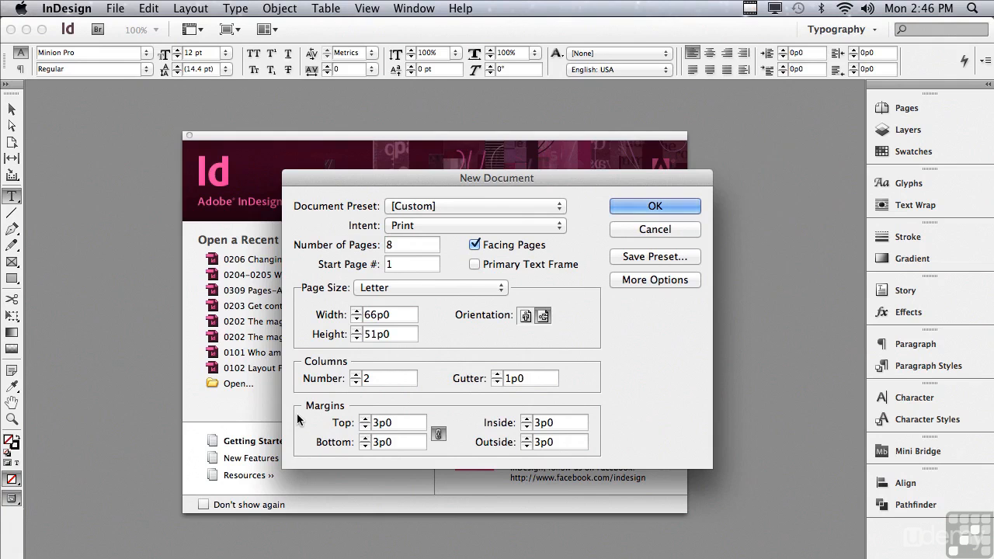
Reveal the bleed and slug settings and set the linked bleed to .125" on all sides
{"action": "left_click", "coordinate": [638, 285]}
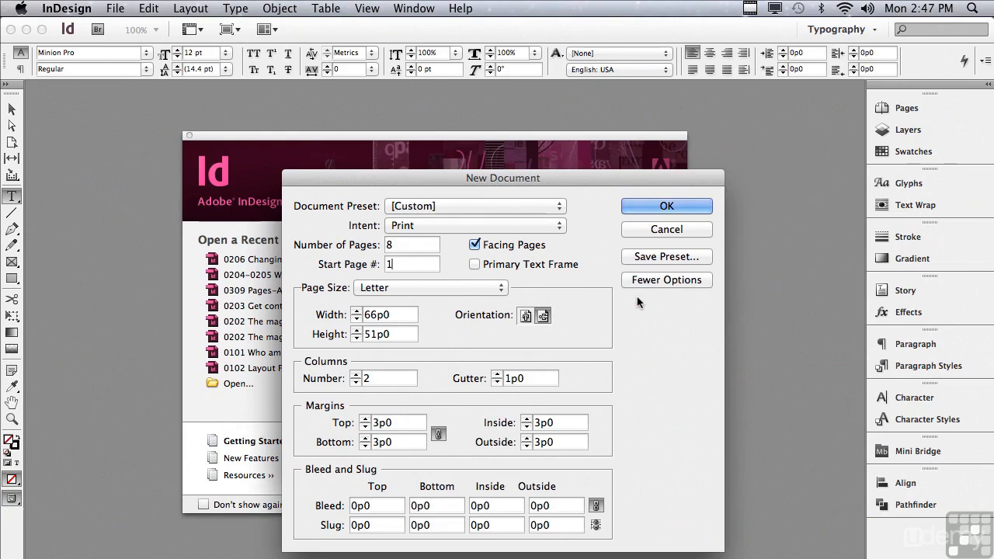
{"action": "left_click_drag", "start_coordinate": [403, 176], "coordinate": [383, 67]}
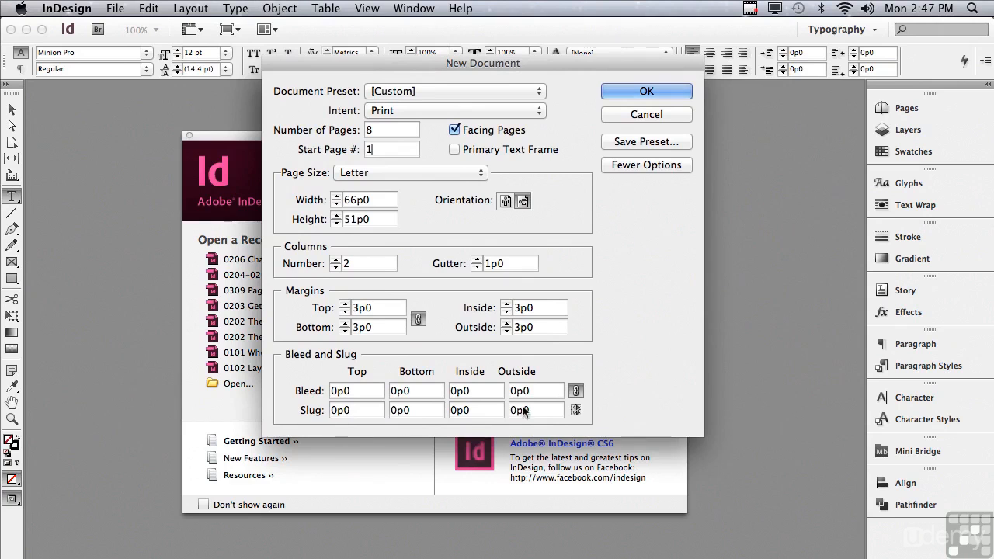
{"action": "left_click", "coordinate": [366, 393]}
{"action": "type", "text": ".125"}
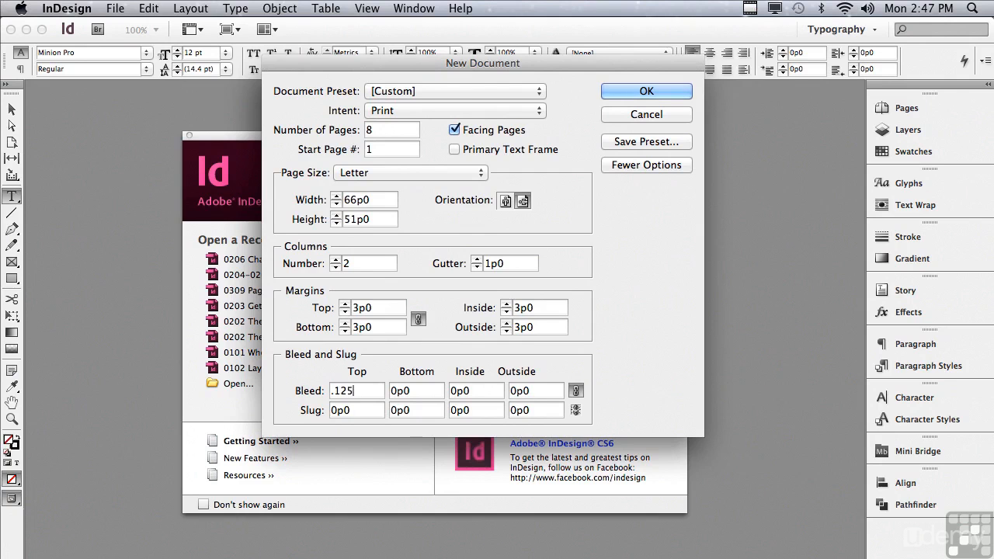
{"action": "type", "text": "\""}
{"action": "key", "text": "Tab"}
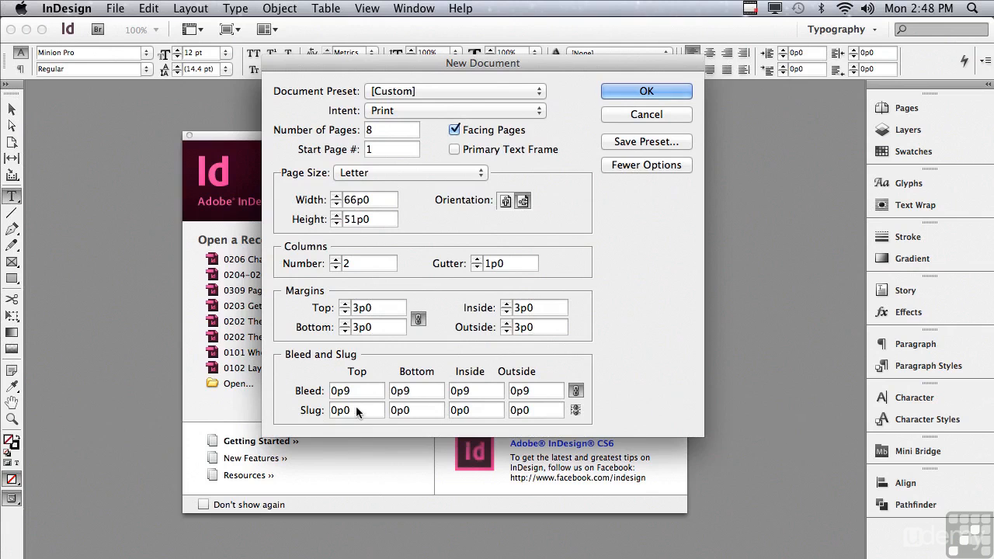
Set the bottom slug to 1"
{"action": "left_click_drag", "start_coordinate": [355, 411], "coordinate": [325, 405]}
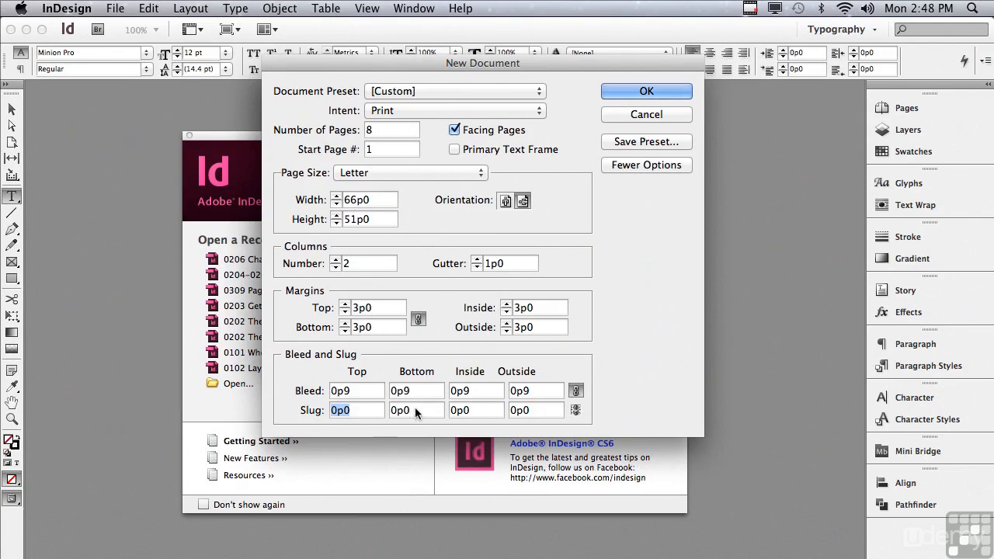
{"action": "key", "text": "Tab"}
{"action": "type", "text": "0p7"}
{"action": "left_click_drag", "start_coordinate": [413, 412], "coordinate": [383, 410]}
{"action": "type", "text": "1\""}
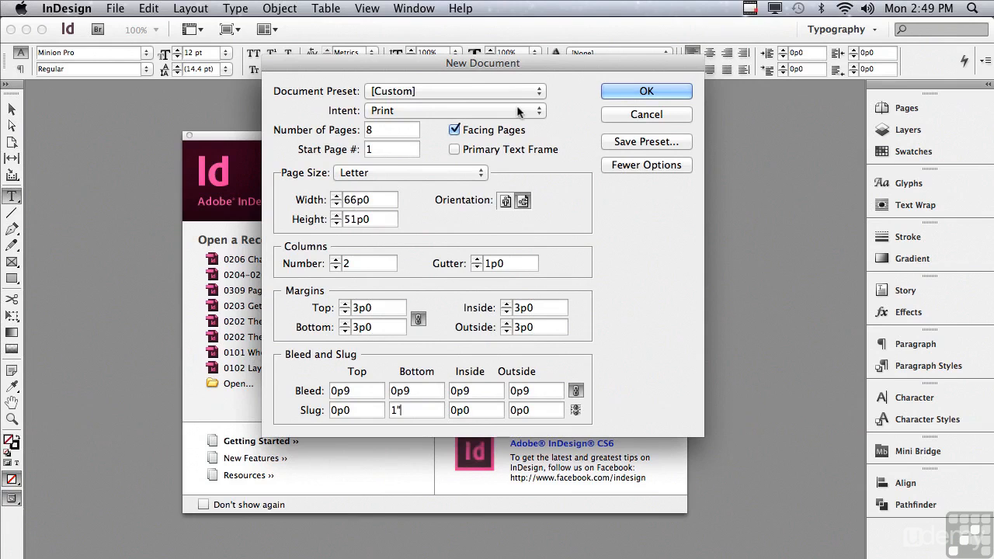
Examine the option for saving the settings as a preset and the list of available document presets
{"action": "left_click", "coordinate": [621, 142]}
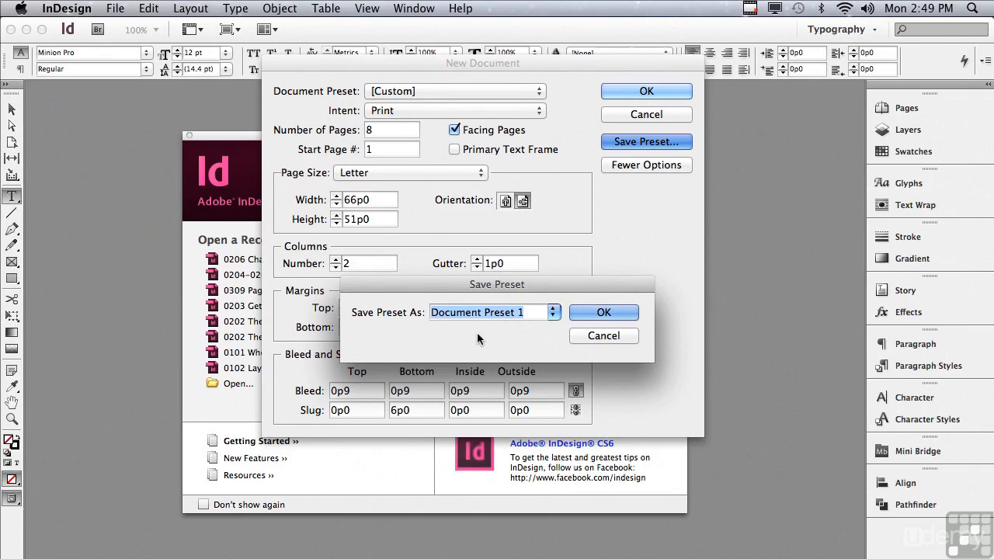
{"action": "left_click", "coordinate": [580, 333]}
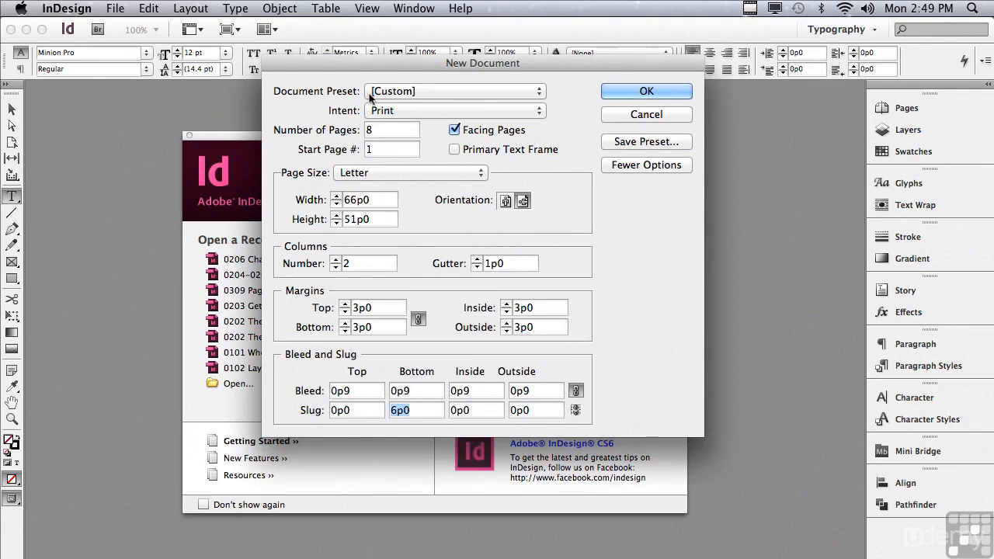
{"action": "left_click", "coordinate": [401, 92]}
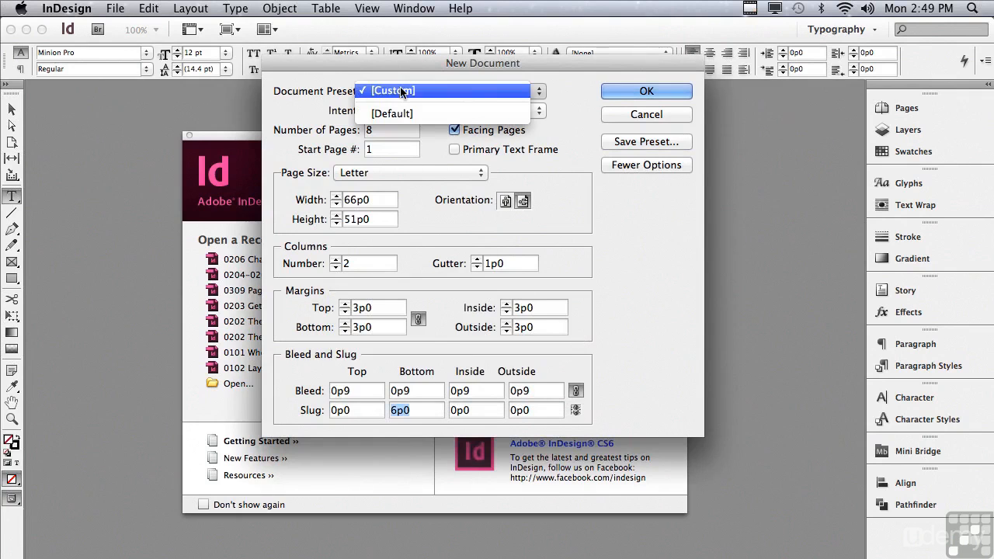
{"action": "left_click", "coordinate": [388, 92]}
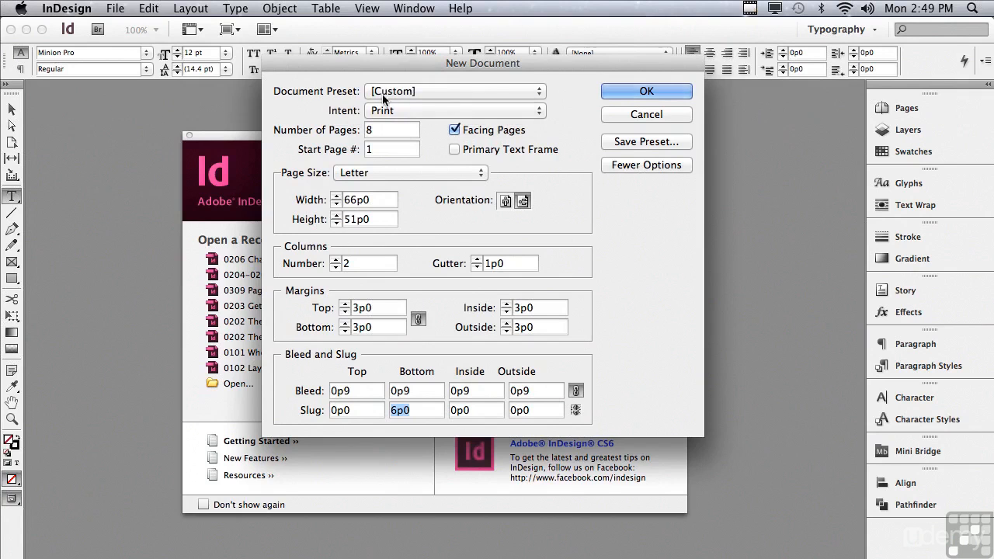
Create the document with these settings and display the overview of its pages
{"action": "left_click", "coordinate": [646, 92]}
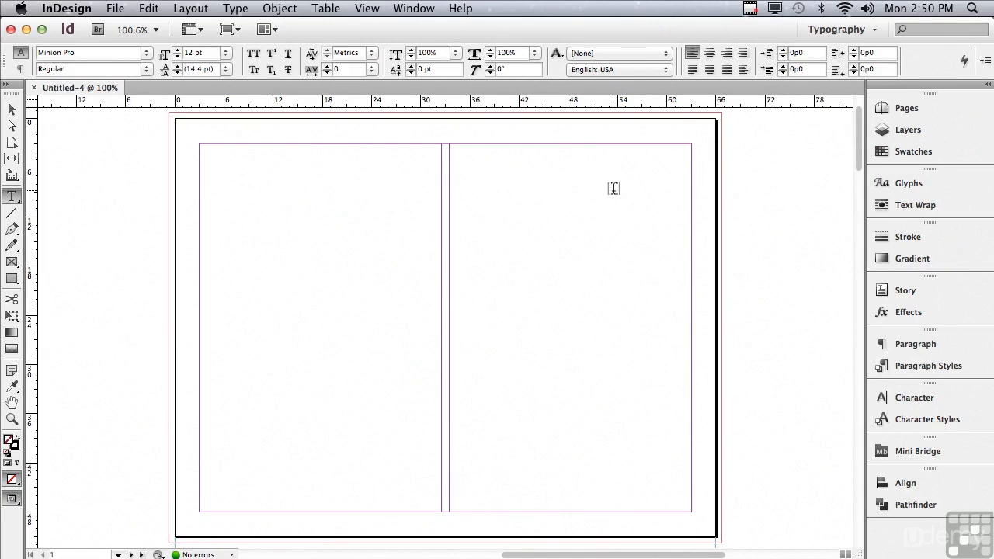
{"action": "mouse_move", "coordinate": [858, 151]}
{"action": "left_mouse_down"}
{"action": "mouse_move", "coordinate": [852, 190]}
{"action": "mouse_move", "coordinate": [853, 139]}
{"action": "left_mouse_up"}
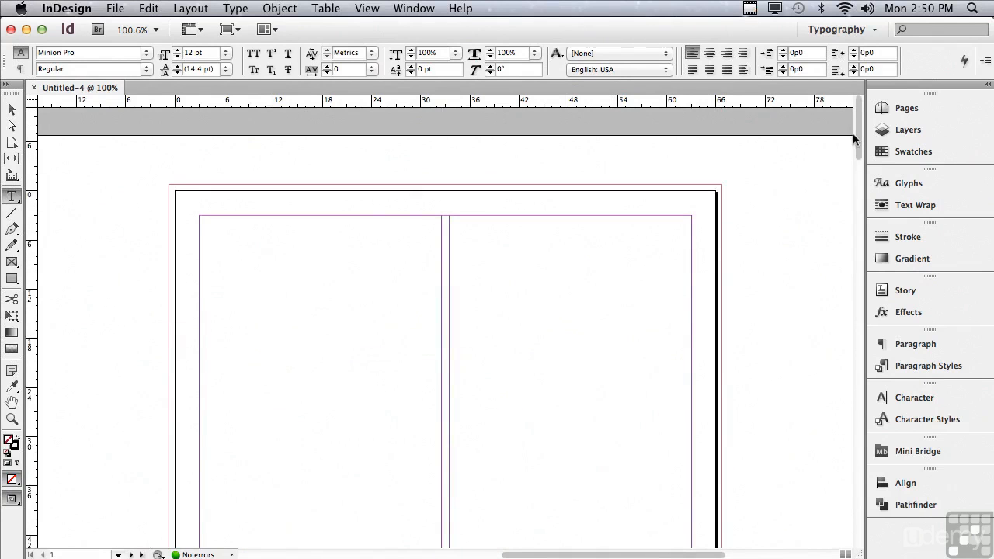
{"action": "left_click", "coordinate": [917, 107]}
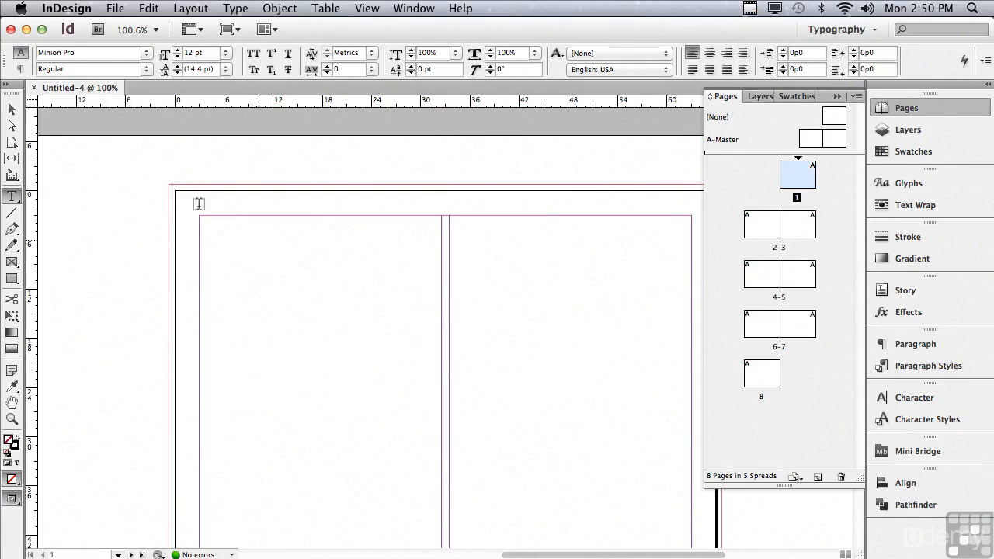
Try the InDesign CS4 or later (IDML) format for Save As, return to InDesign CS6 document, and cancel the save
{"action": "left_click", "coordinate": [109, 10]}
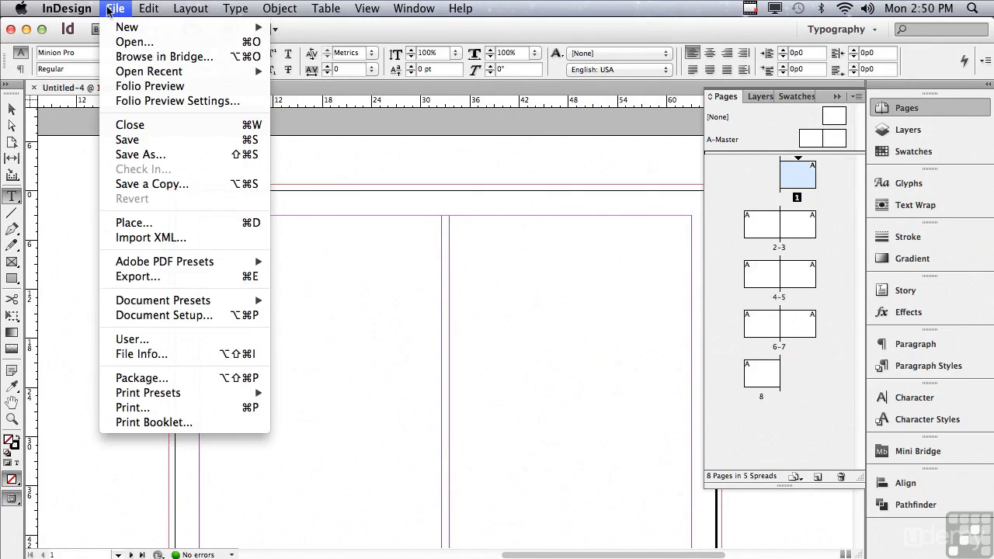
{"action": "left_click", "coordinate": [130, 155]}
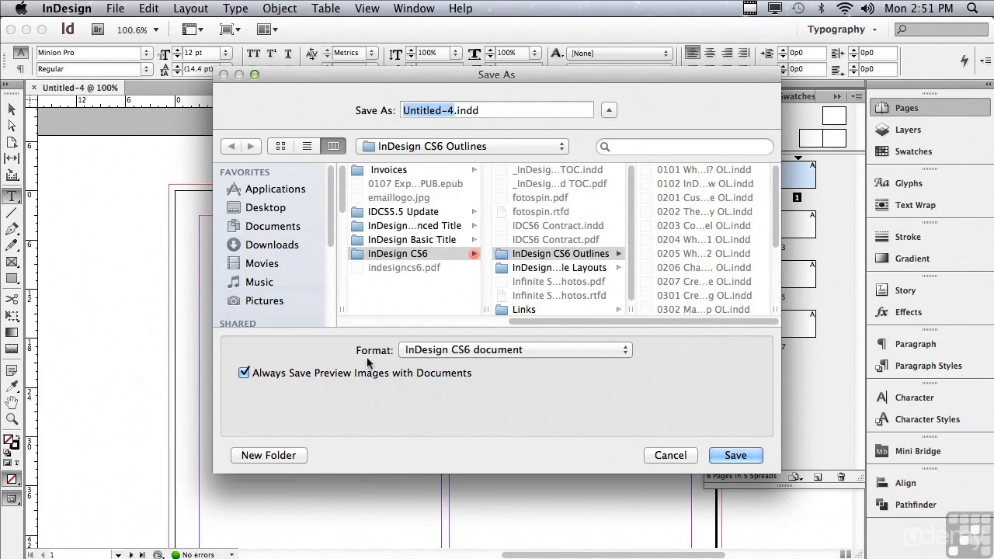
{"action": "left_click", "coordinate": [407, 352]}
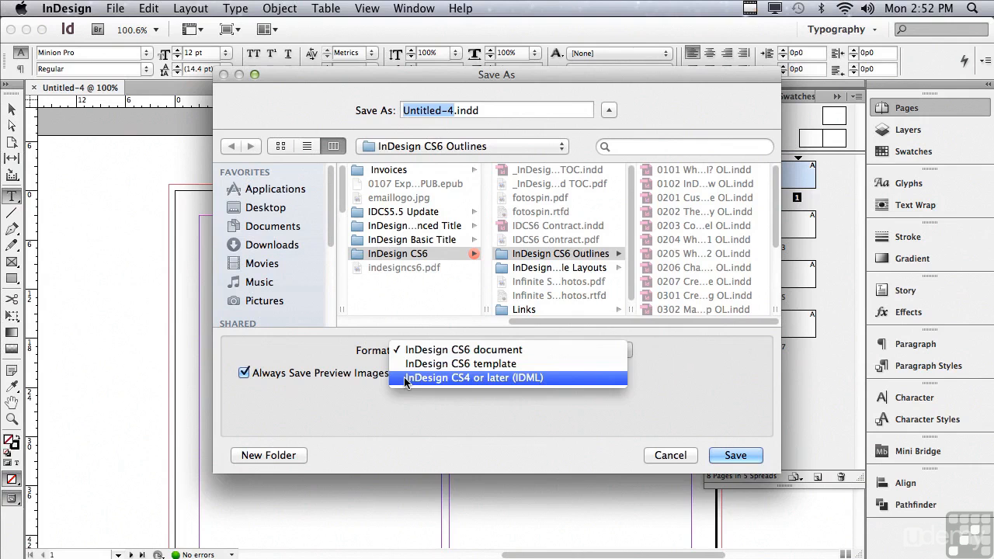
{"action": "left_click", "coordinate": [405, 379]}
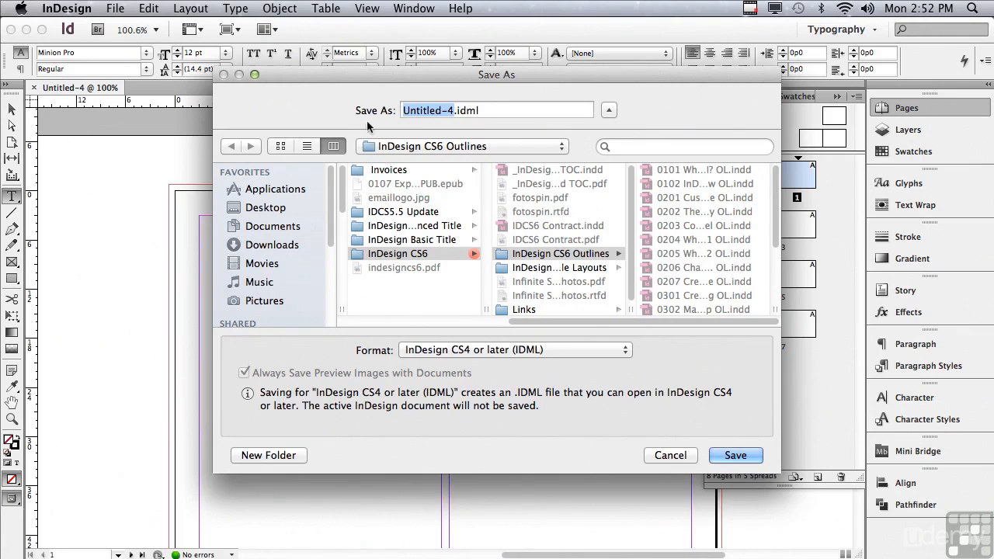
{"action": "left_click", "coordinate": [417, 352]}
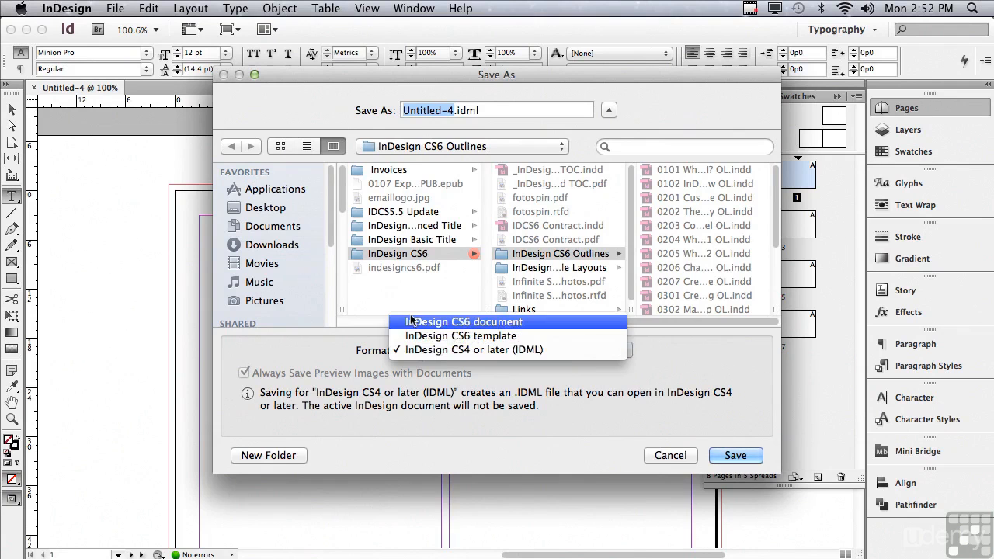
{"action": "left_click", "coordinate": [411, 321]}
{"action": "left_click", "coordinate": [670, 455]}
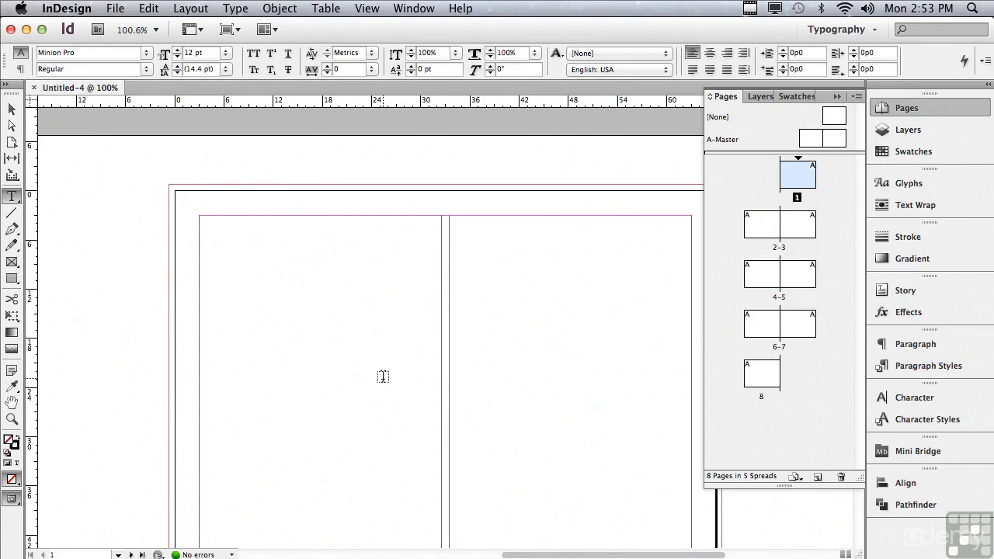
Open the document 0204-0205 What's Your Preference.indd from the InDesign CS6 Sample Layouts folder
{"action": "left_click", "coordinate": [115, 8]}
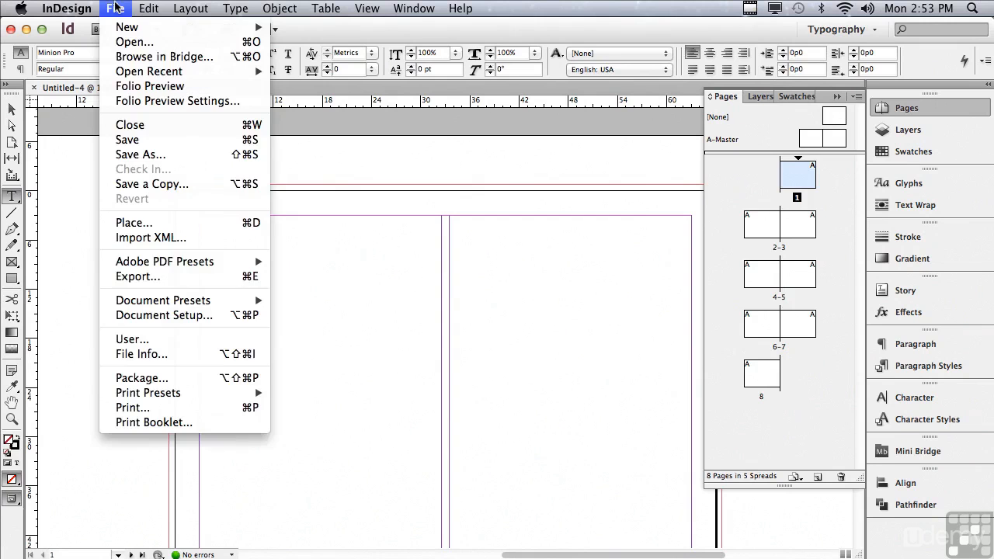
{"action": "left_click", "coordinate": [128, 42]}
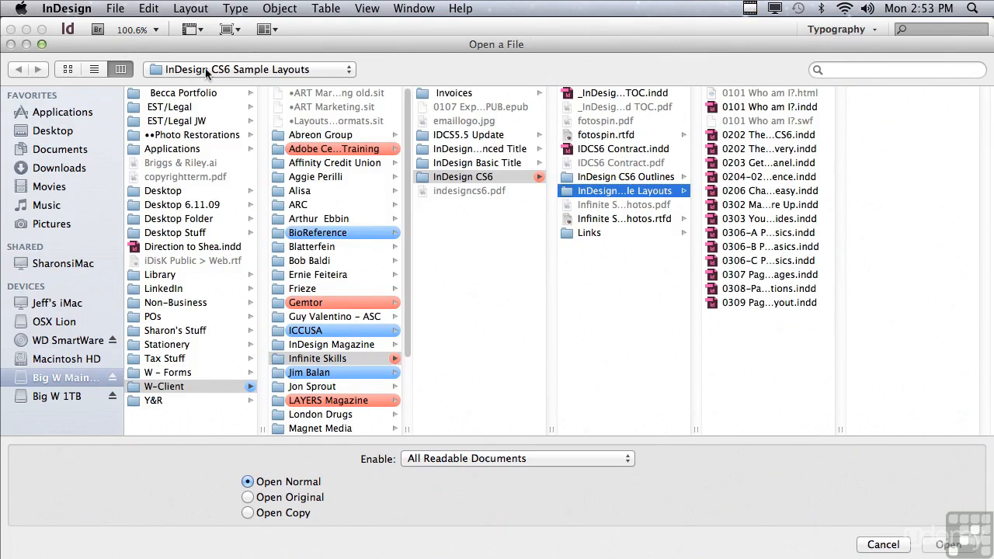
{"action": "left_click", "coordinate": [735, 178]}
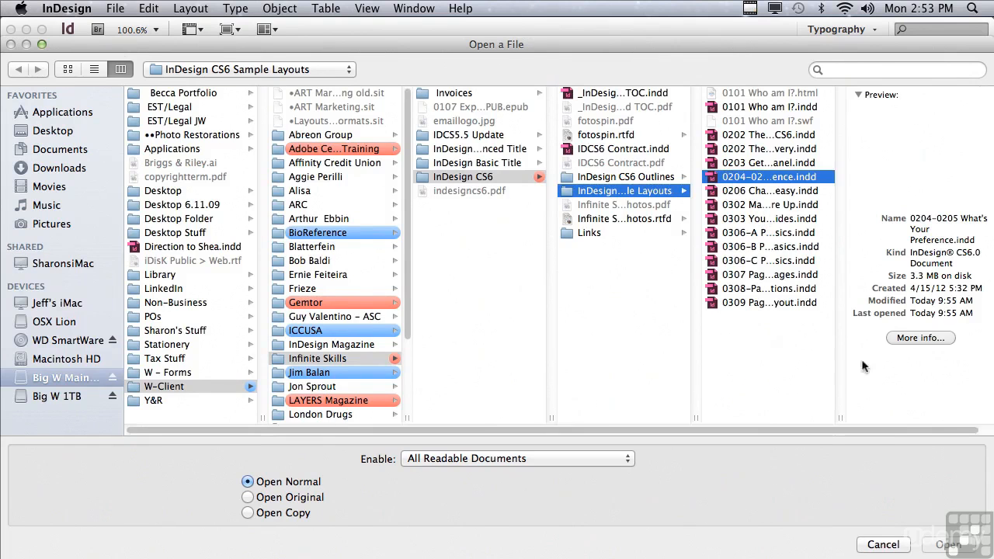
{"action": "left_click", "coordinate": [929, 547]}
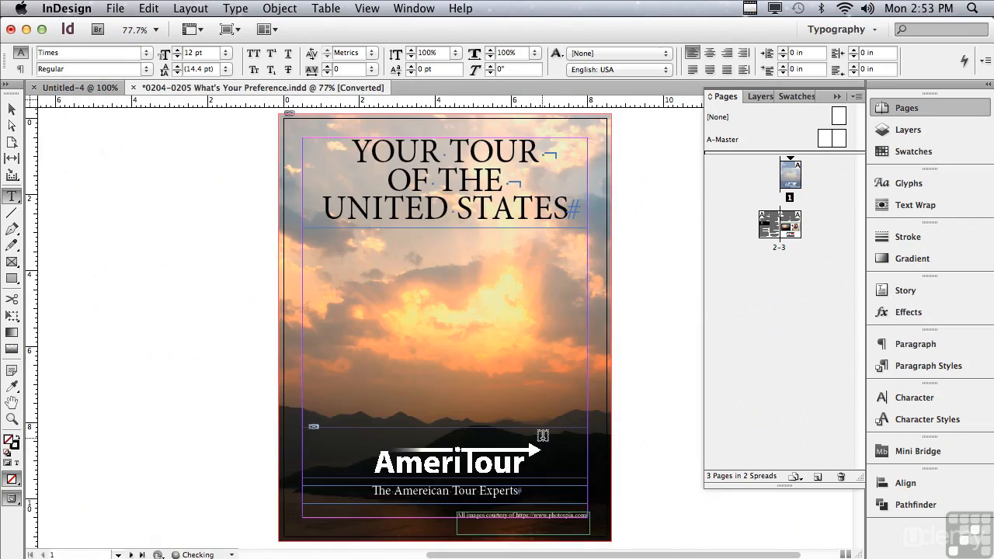
Close the 0204-0205 What's Your Preference.indd document and the untitled eight-page document
{"action": "left_click", "coordinate": [133, 87]}
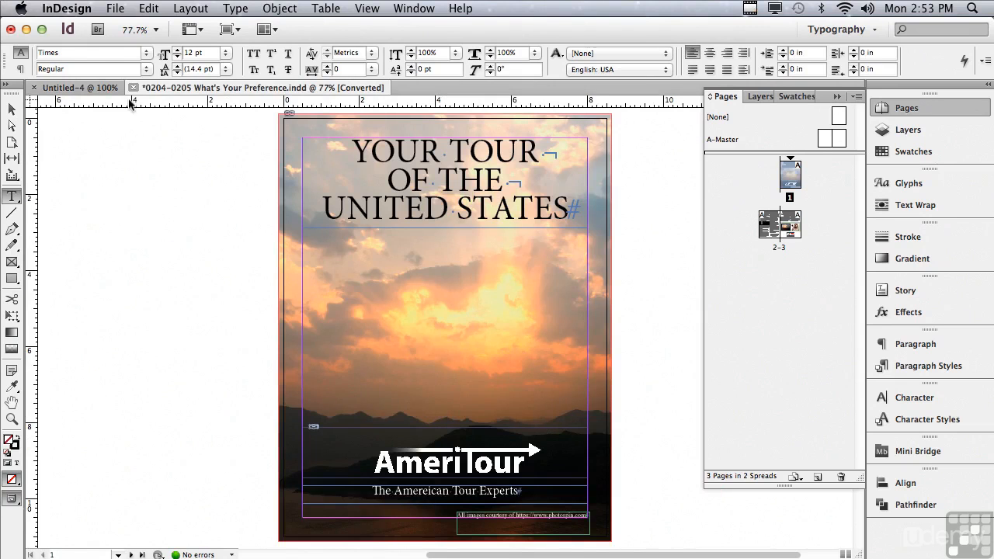
{"action": "left_click", "coordinate": [416, 212]}
{"action": "left_click", "coordinate": [34, 88]}
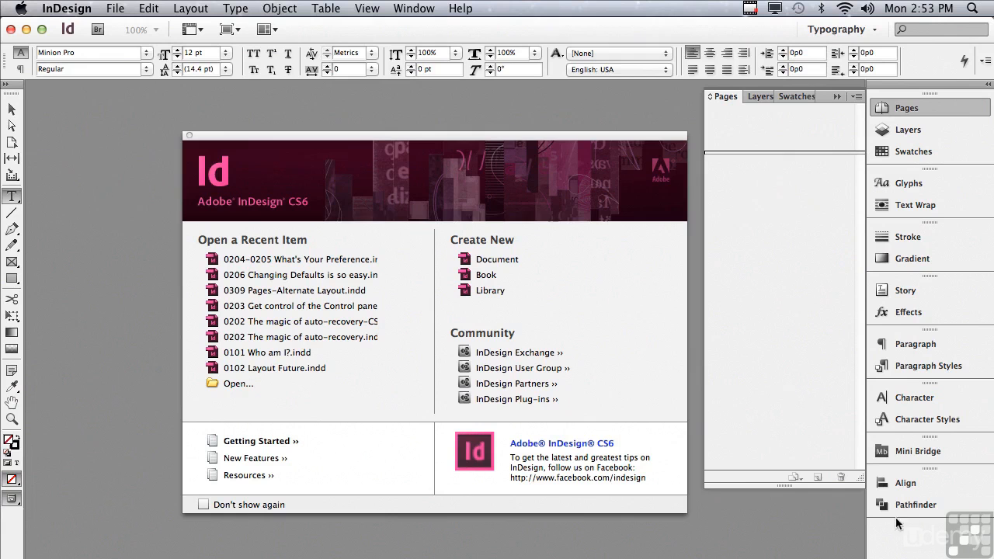
Try resizing the application frame from its corner, and examine the Application Frame option among the window display settings
{"action": "mouse_move", "coordinate": [983, 551]}
{"action": "left_mouse_down"}
{"action": "mouse_move", "coordinate": [857, 461]}
{"action": "mouse_move", "coordinate": [988, 547]}
{"action": "left_mouse_up"}
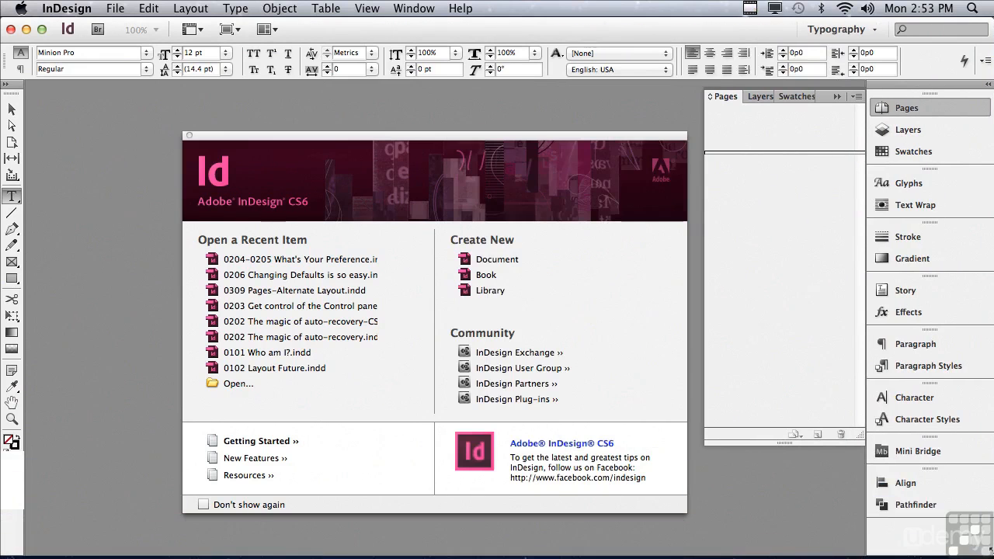
{"action": "left_click", "coordinate": [411, 8]}
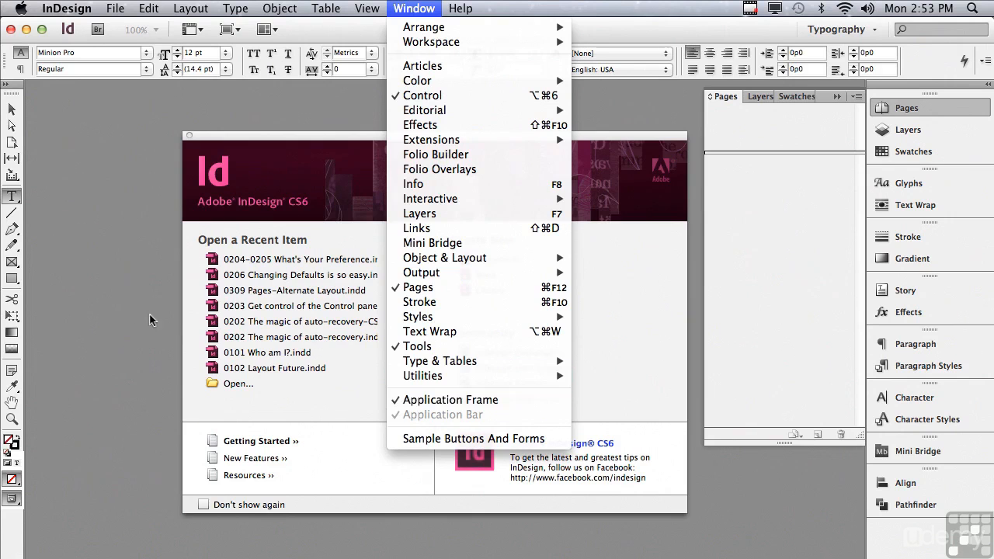
{"action": "left_click", "coordinate": [115, 307]}
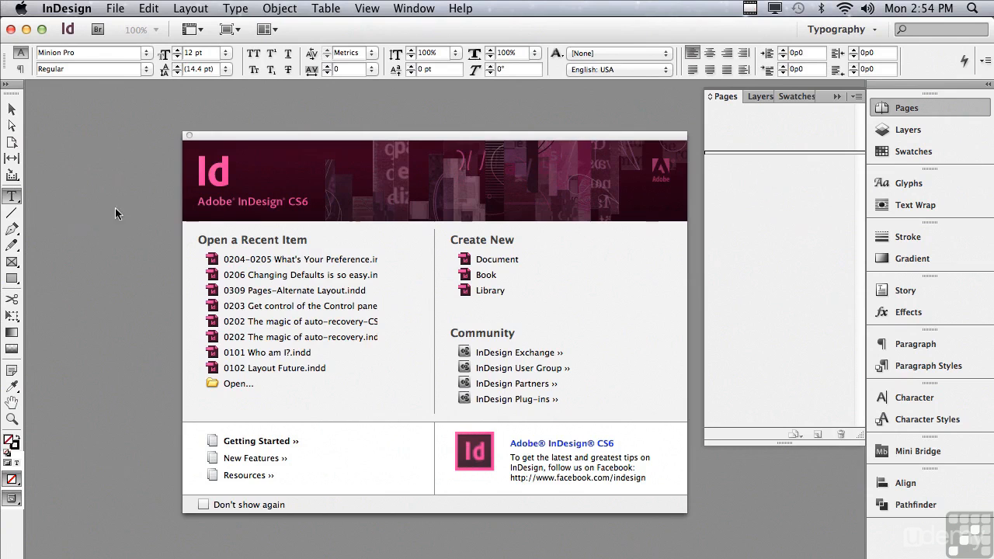
Examine the file browser for opening a document and cancel it without opening anything
{"action": "key", "text": "super+o"}
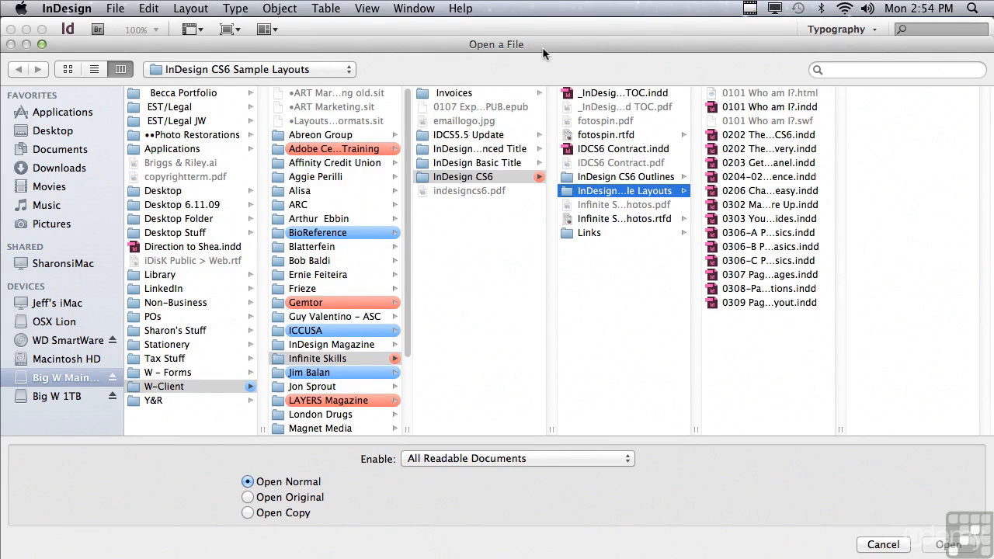
{"action": "left_click", "coordinate": [882, 546]}
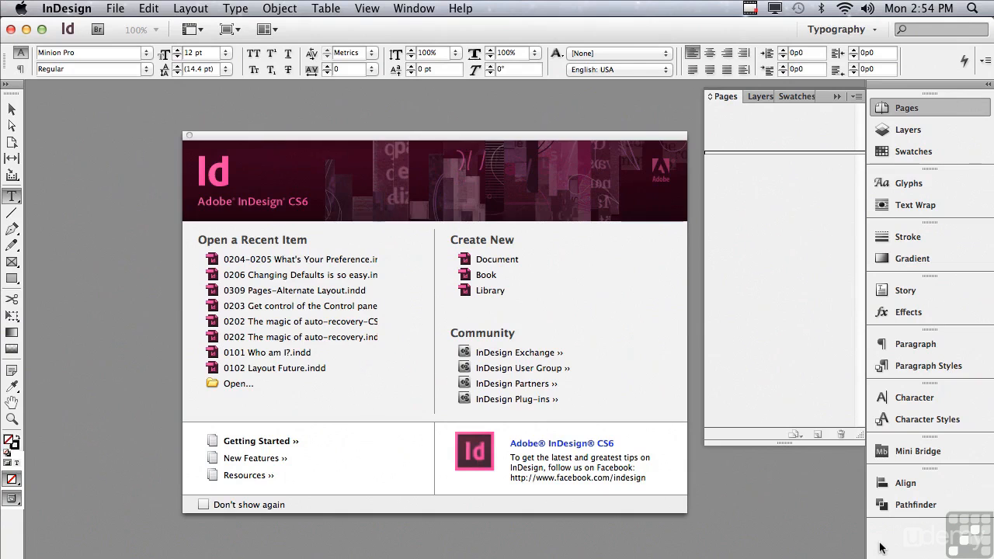